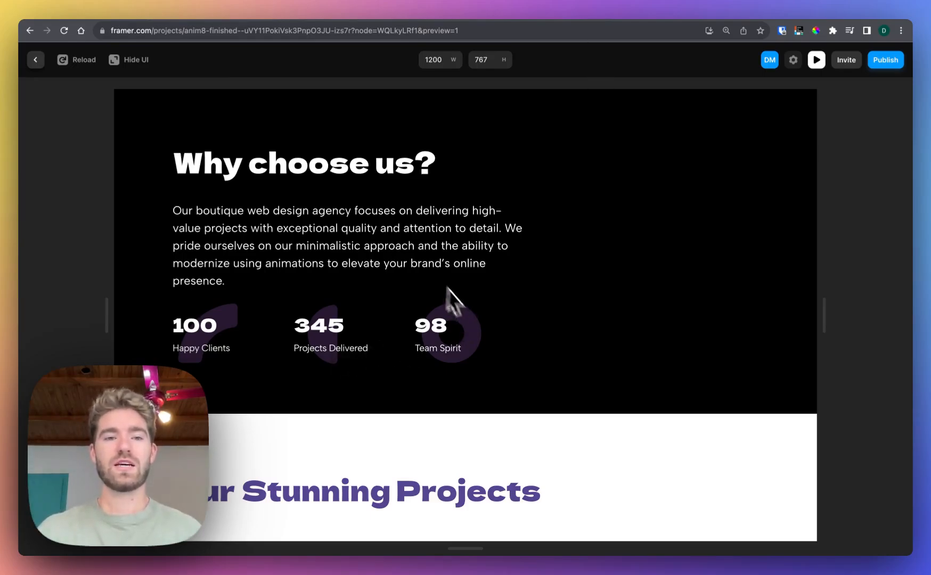
Leave the preview and add a Scroll Animation effect to the "Why choose us?" heading in the desktop layout
click(46, 62)
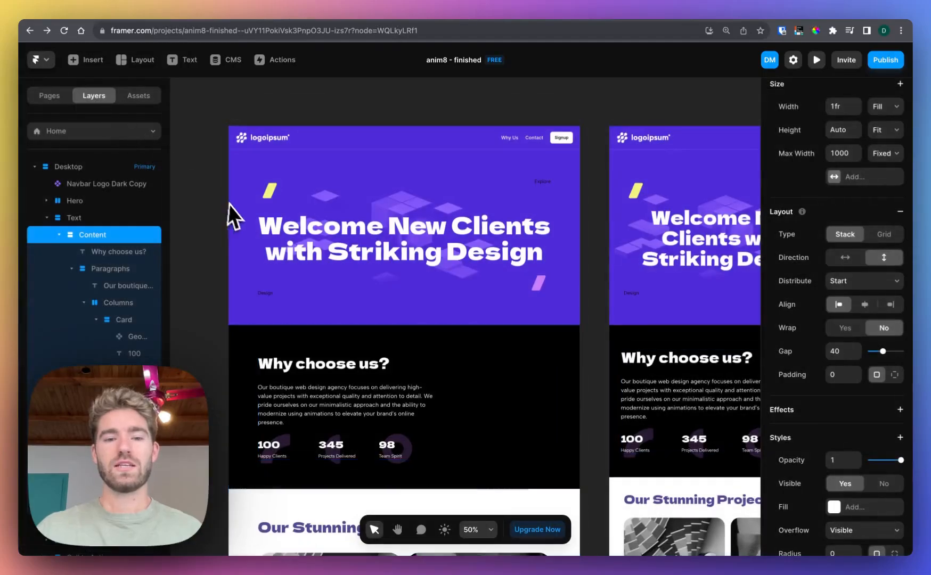
scroll(235, 207, up, 5)
click(312, 259)
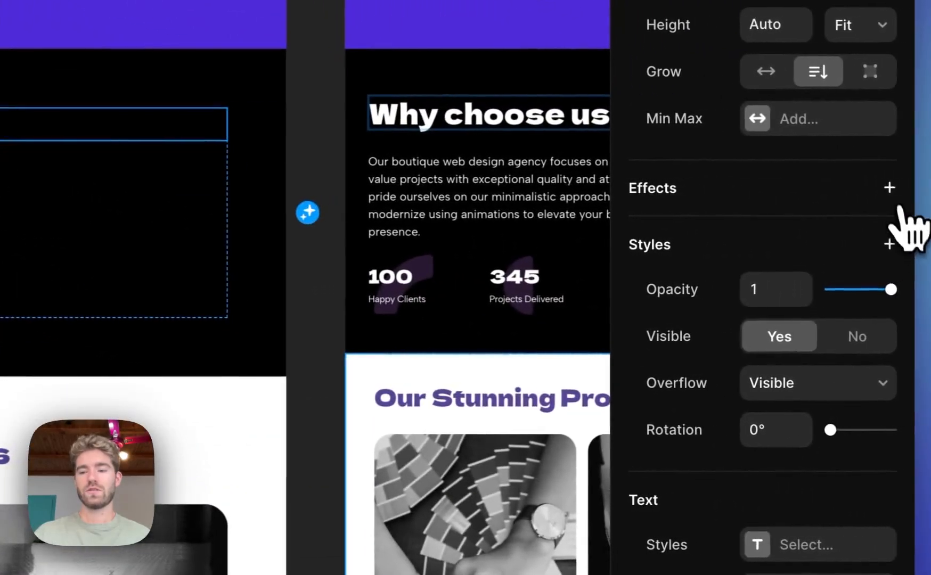
click(889, 187)
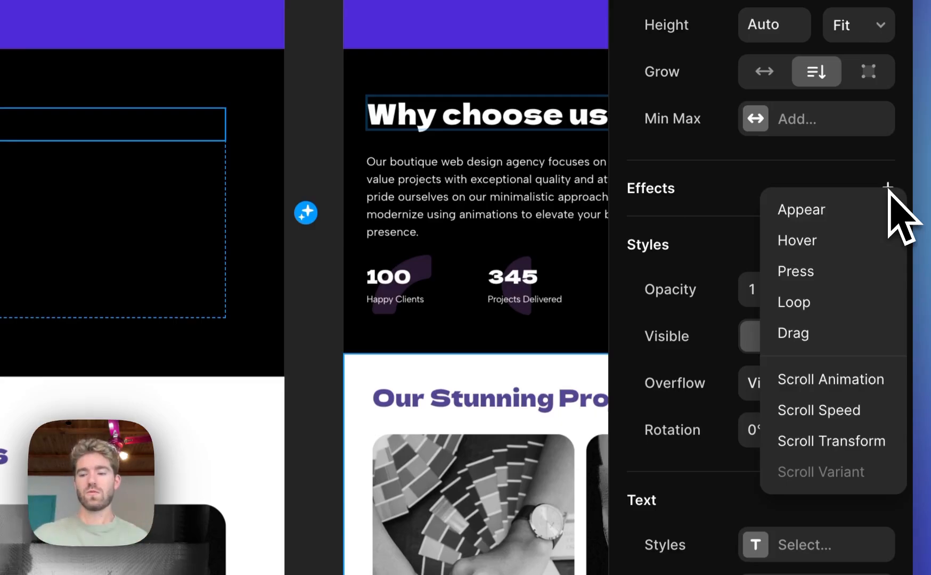
click(848, 379)
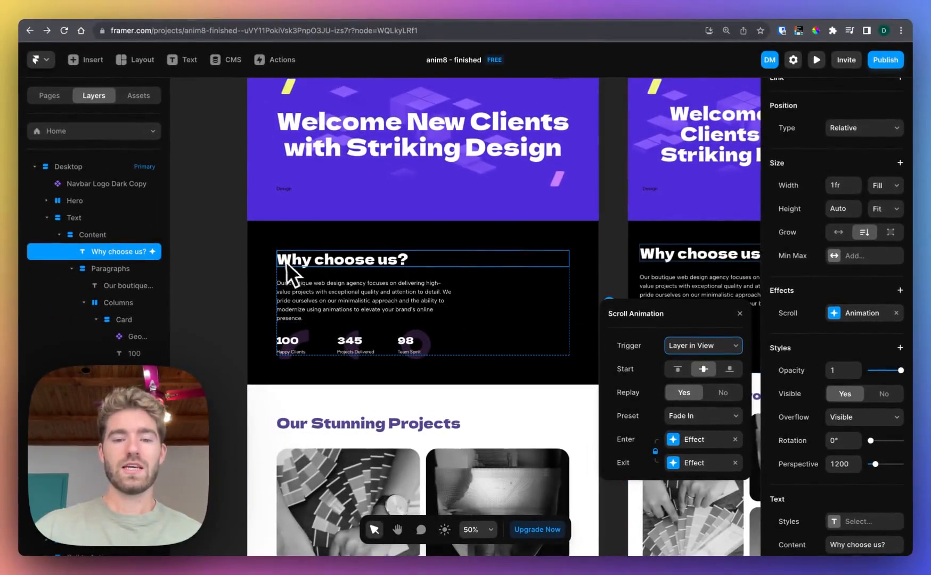
Preview the desktop page and check how the "Why choose us?" heading animates while scrolling, then return to the editor
scroll(385, 264, up, 4)
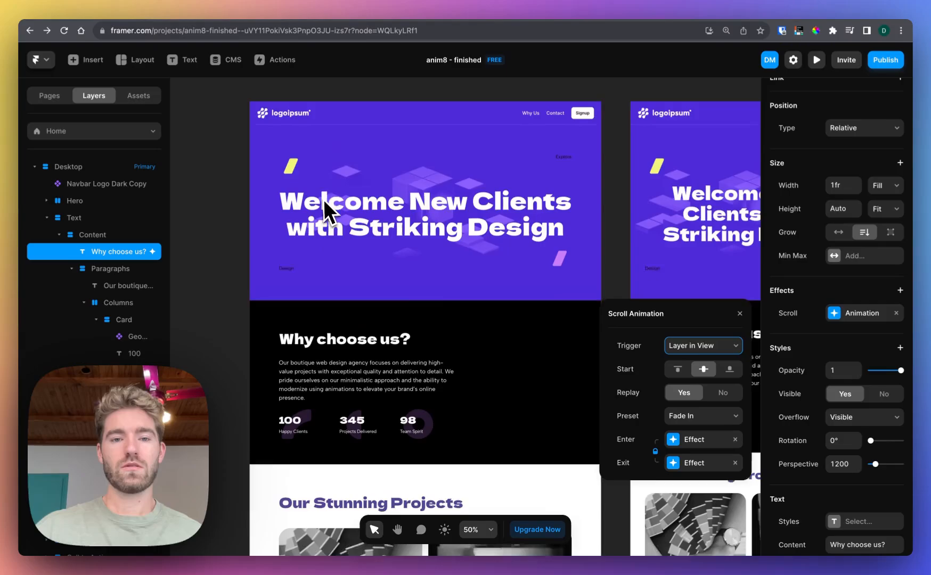
click(261, 92)
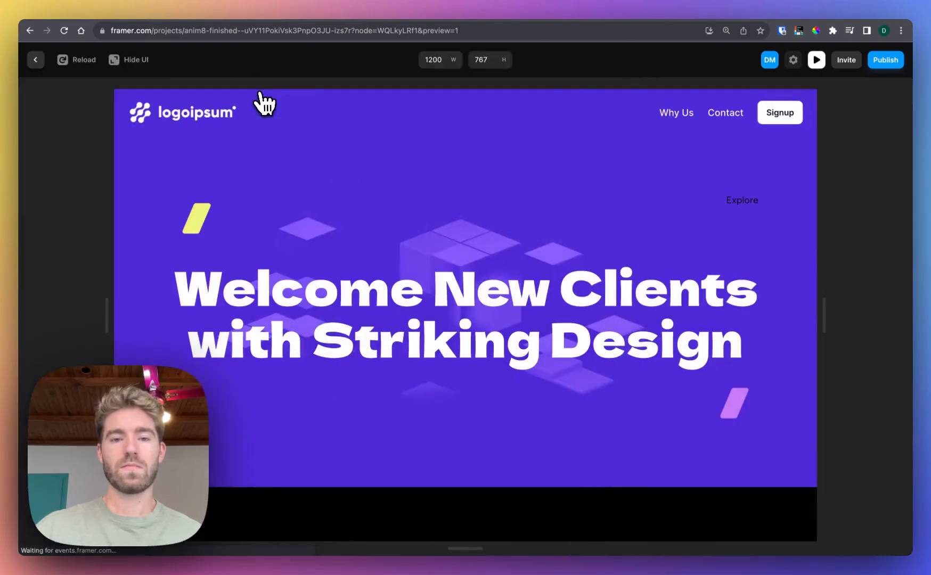
scroll(288, 179, down, 5)
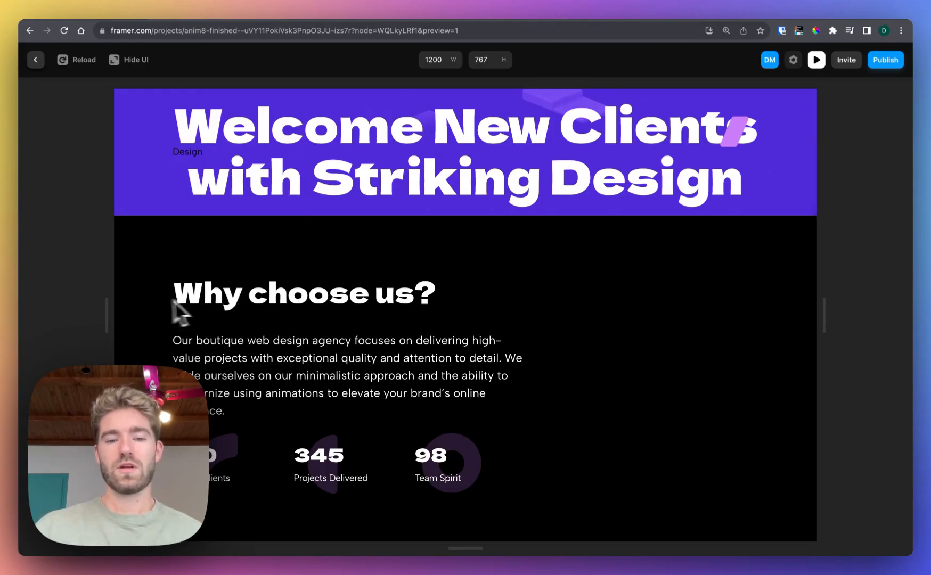
click(36, 59)
Set Replay to No in the "Why choose us?" heading's scroll animation
click(402, 346)
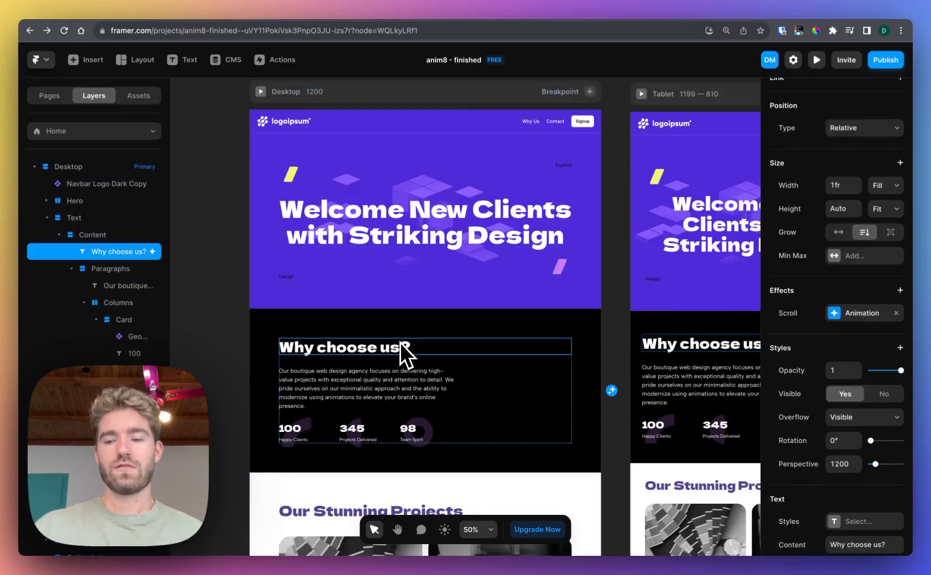
click(874, 319)
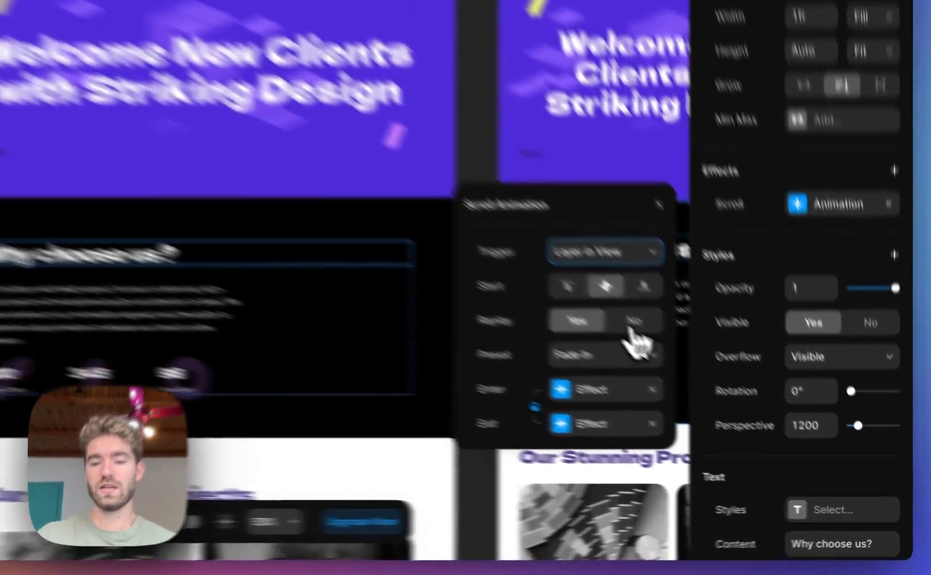
click(722, 394)
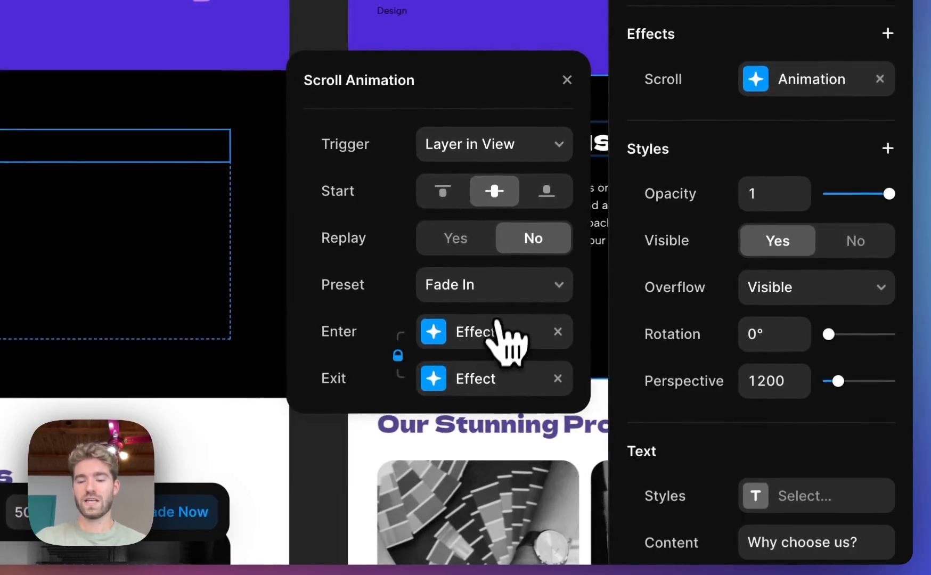
Examine the Enter and Exit effect settings of the heading's scroll animation without changing them
click(495, 333)
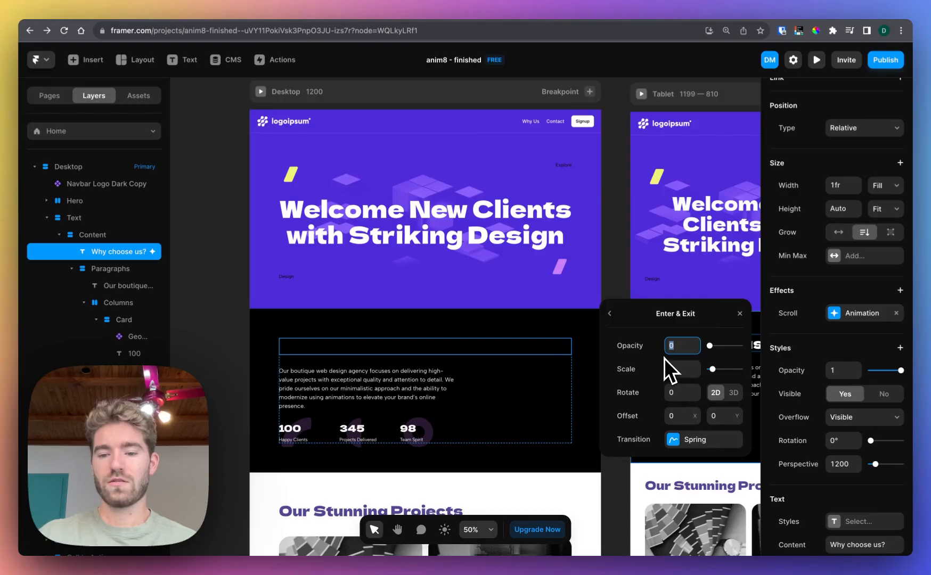
click(613, 319)
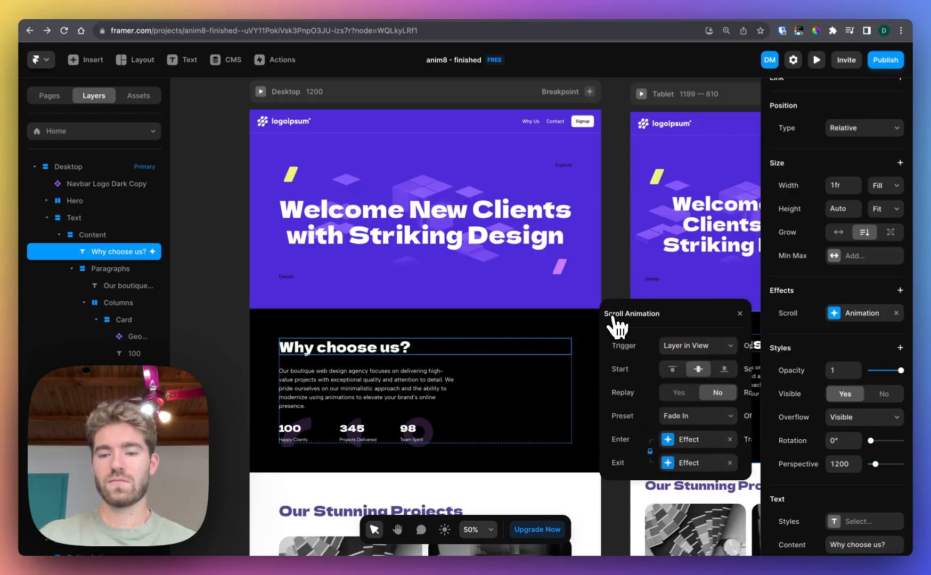
click(687, 463)
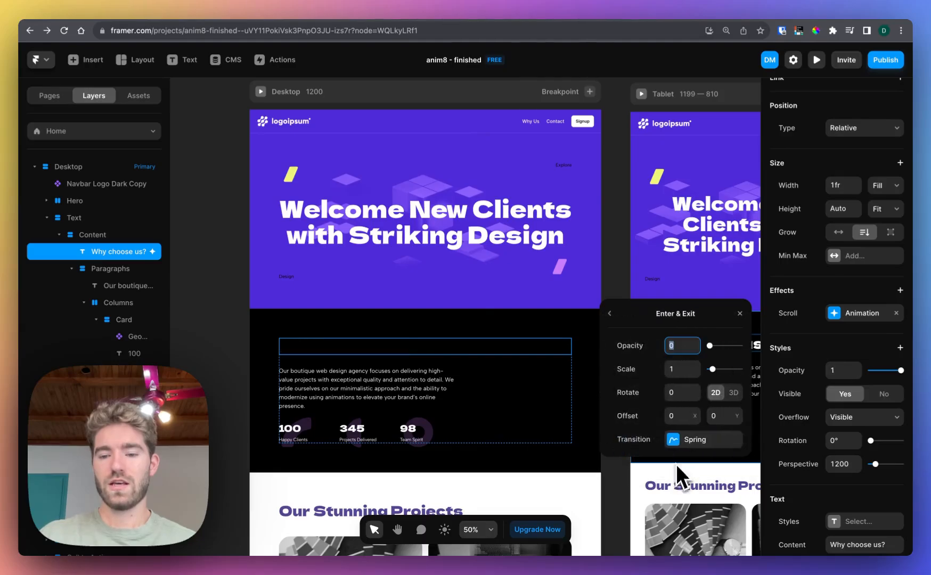
click(613, 318)
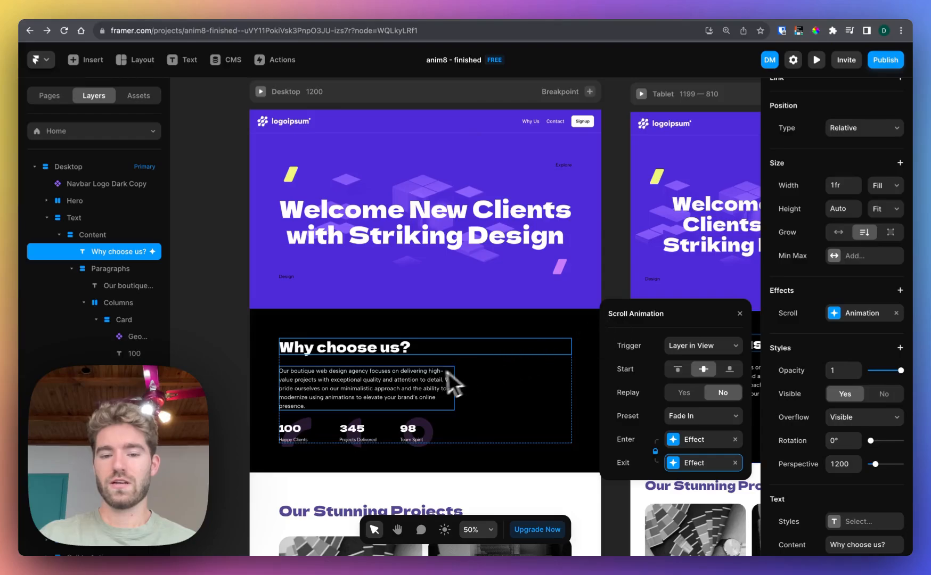
Add a Scroll Animation effect to the "Our boutique web design agency" paragraph below the heading
click(425, 379)
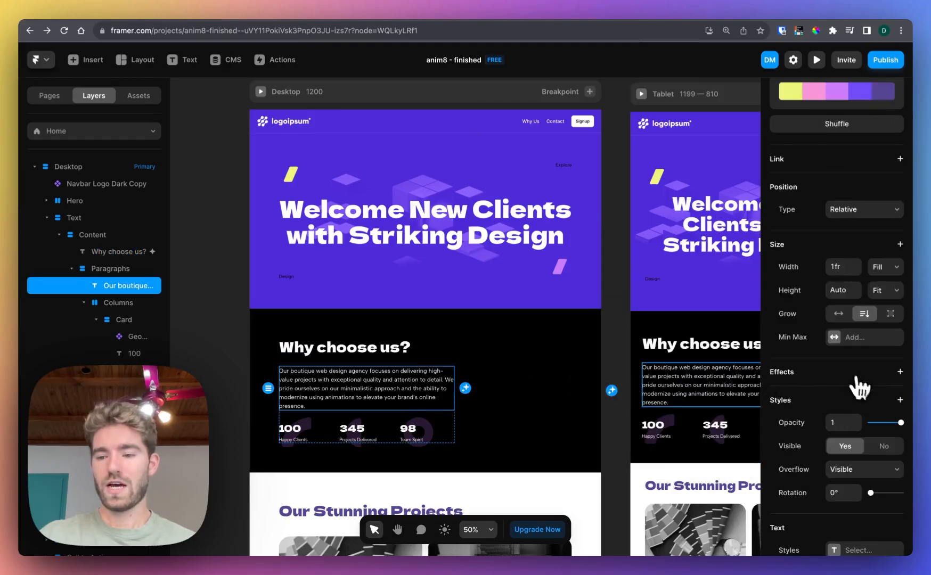
click(900, 372)
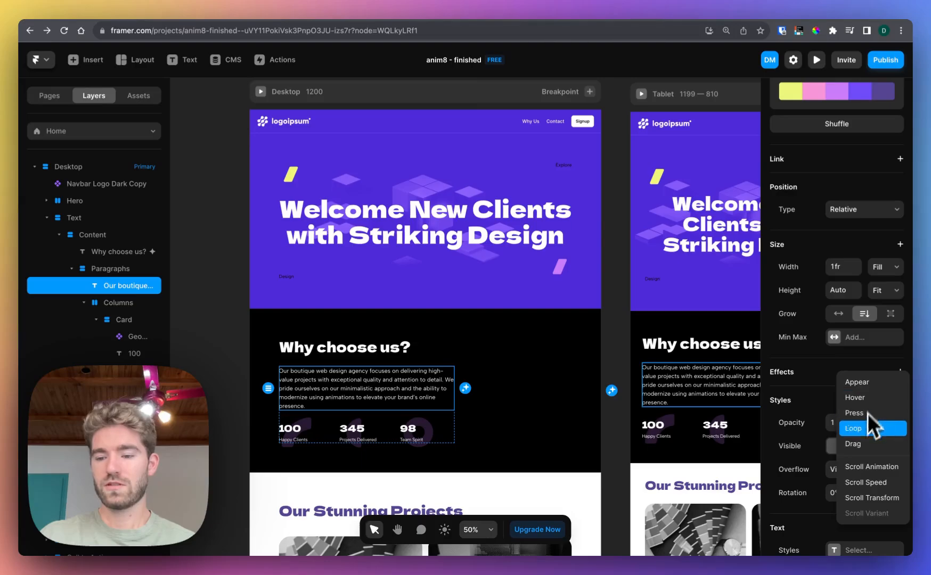
click(861, 472)
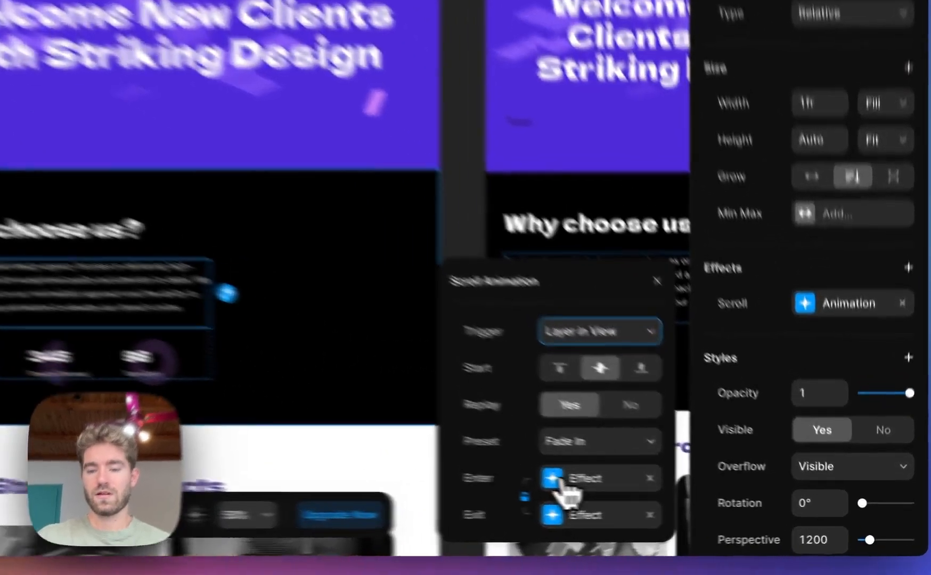
Switch the paragraph animation's Enter transition from Spring to Ease with a 0.2 s delay
click(674, 506)
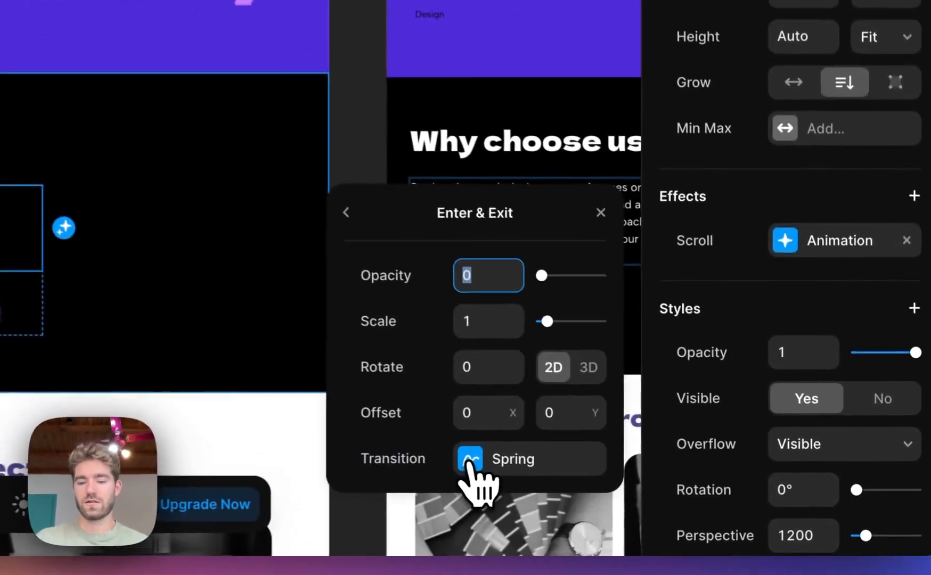
click(472, 457)
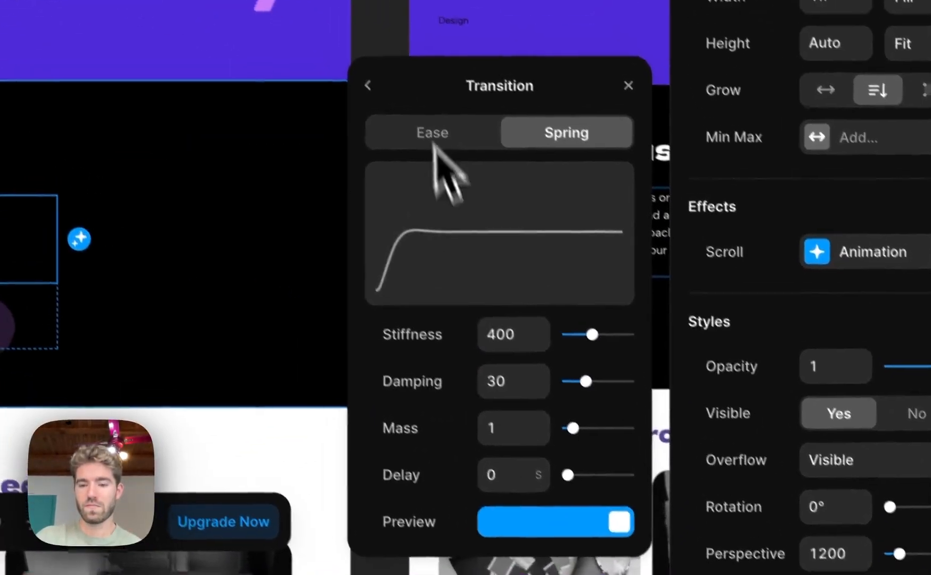
click(432, 132)
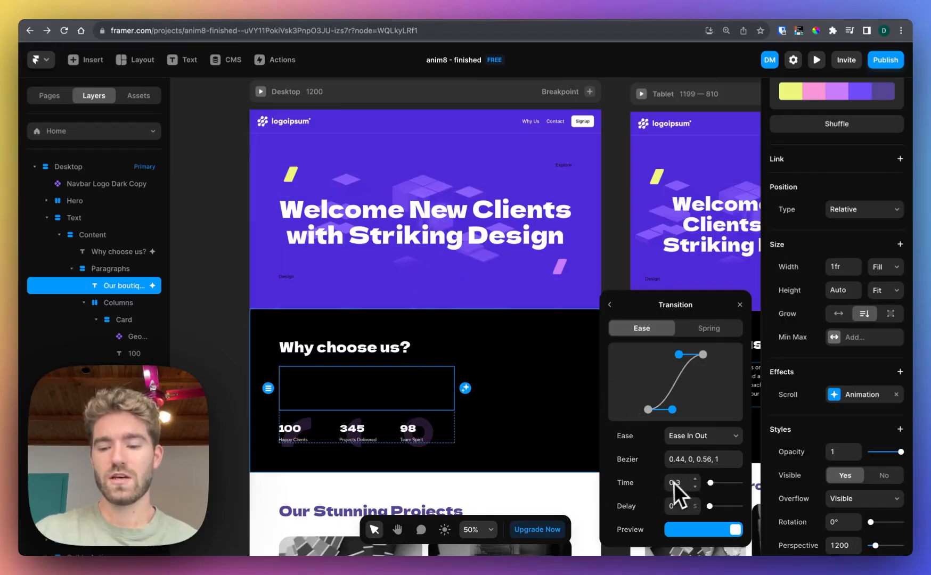
click(674, 506)
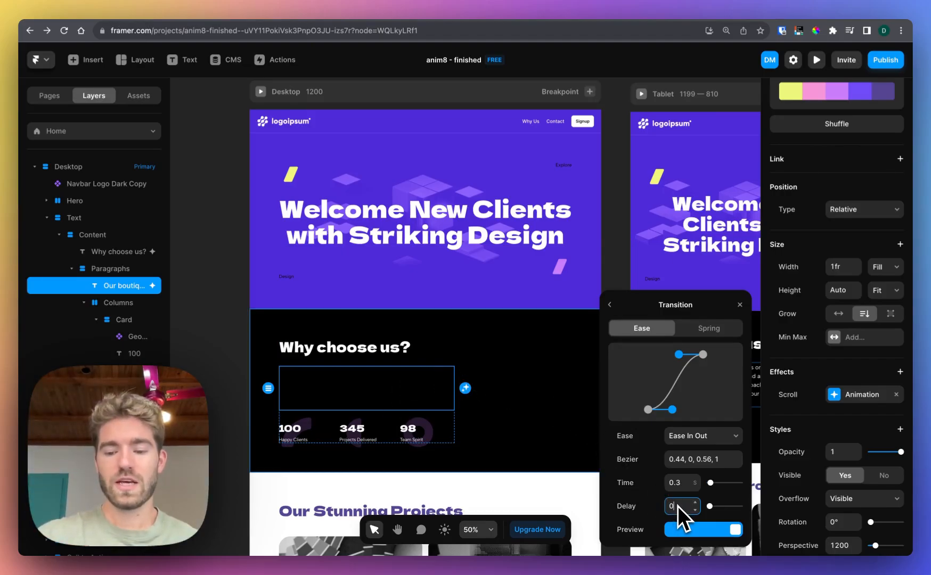
text(.2)
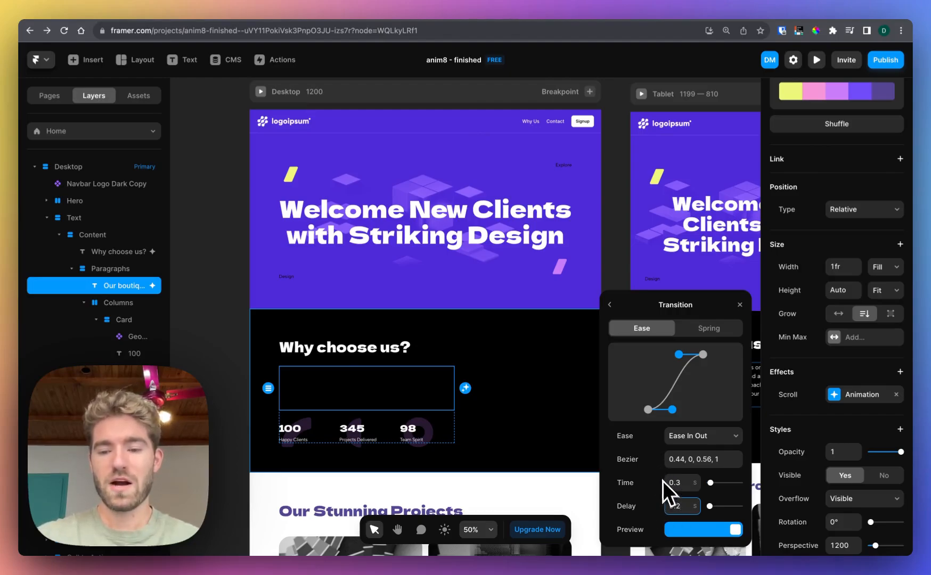
click(610, 305)
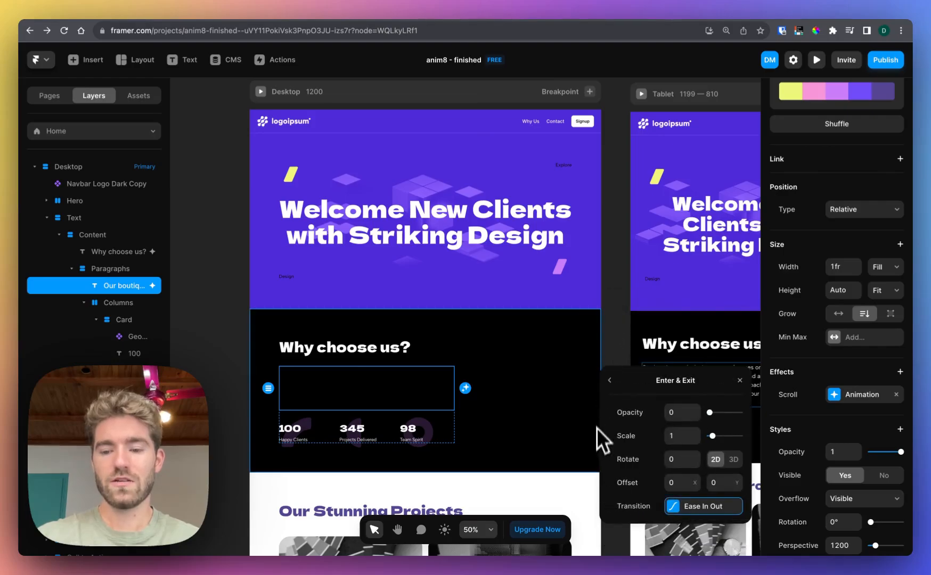
click(537, 421)
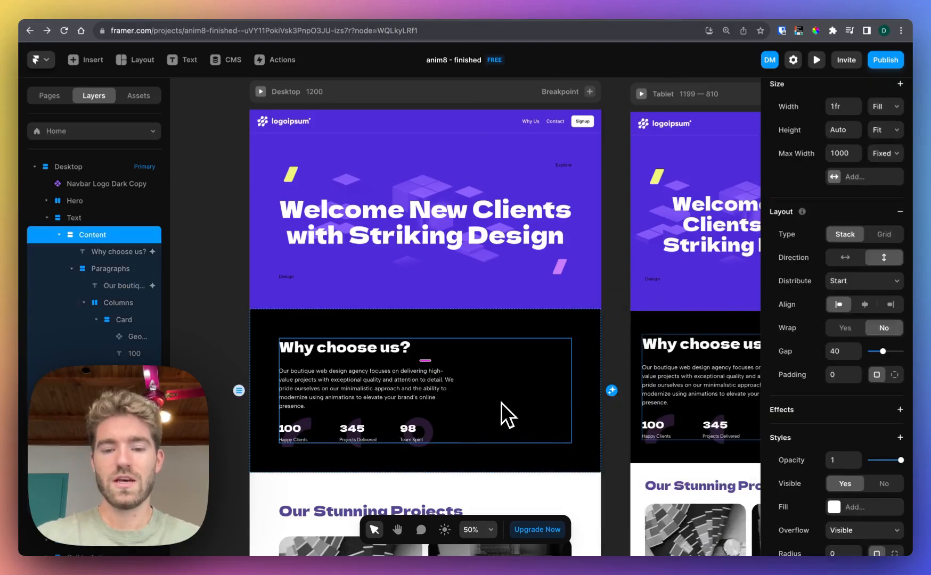
Add a Scroll Animation effect to all three statistics cards together and set its Replay to No
click(311, 422)
click(123, 320)
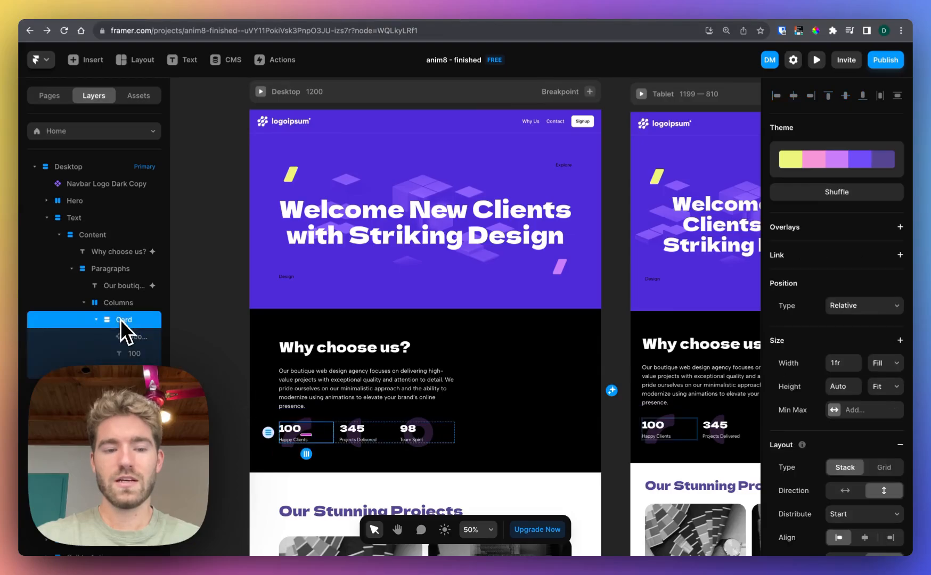
click(97, 320)
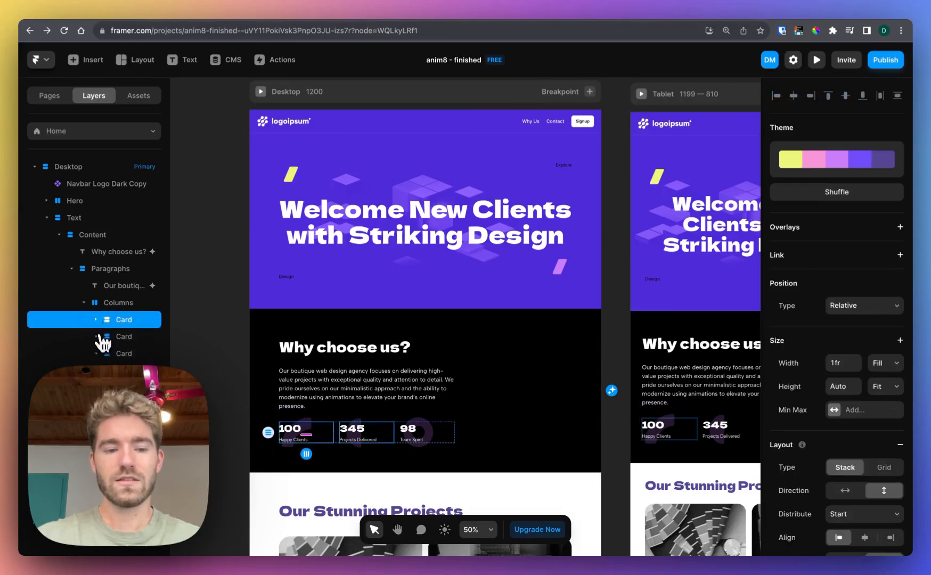
shift+click(117, 337)
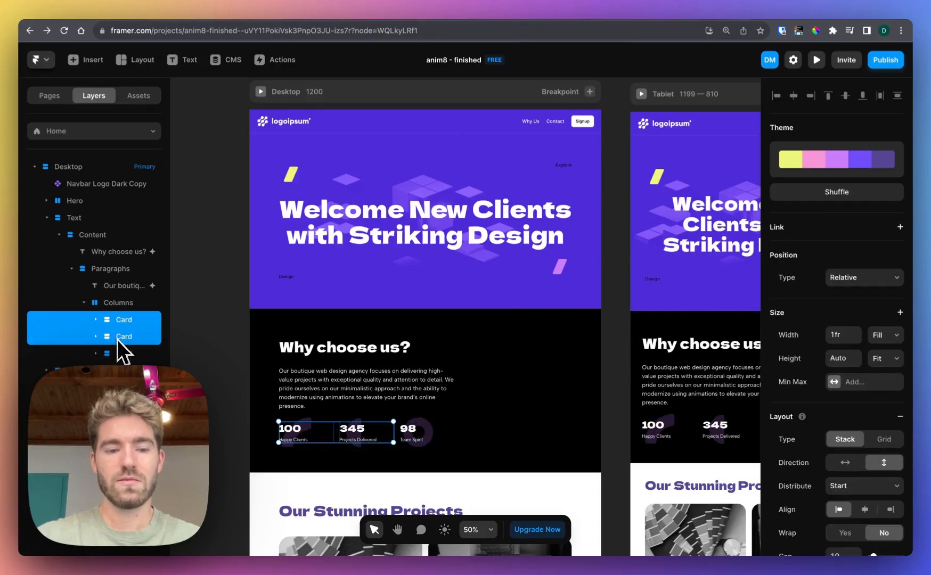
shift+click(118, 352)
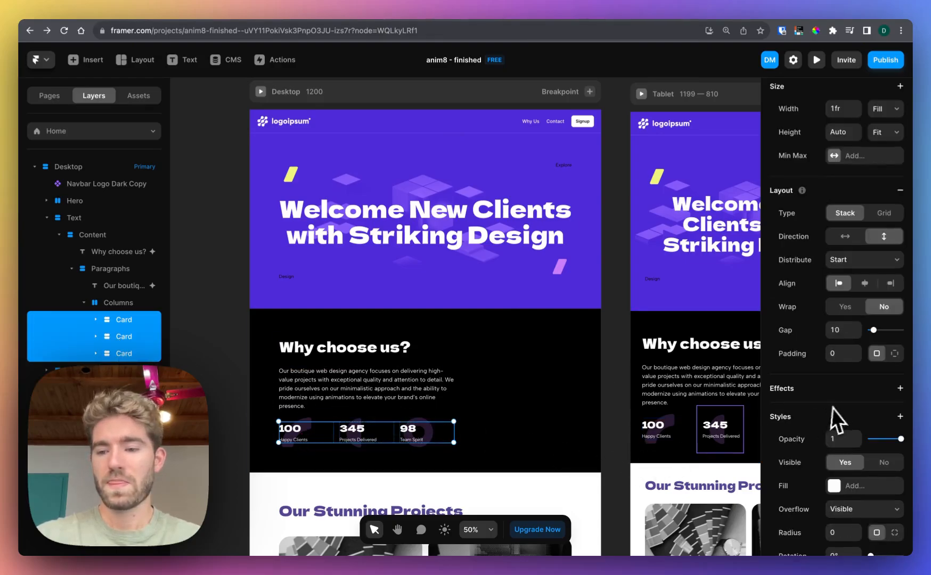
scroll(839, 410, down, 2)
click(900, 336)
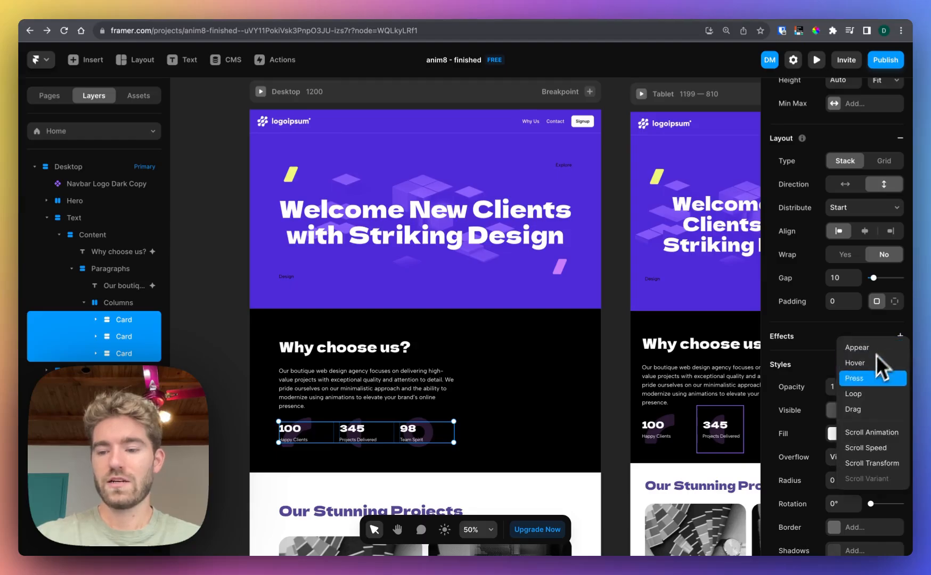
click(862, 431)
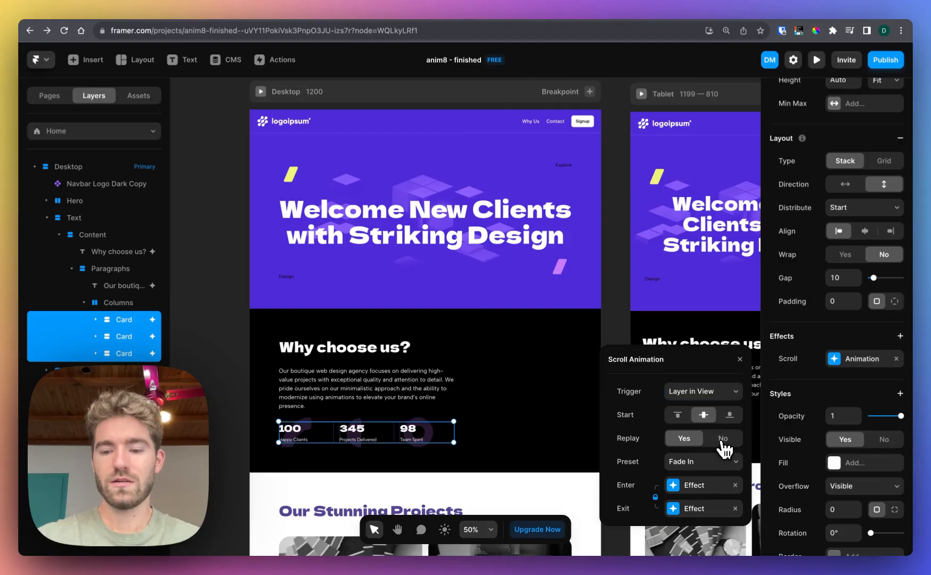
click(723, 438)
Switch the three cards' Enter transition from Spring to Ease with a 0.4 s delay
click(701, 487)
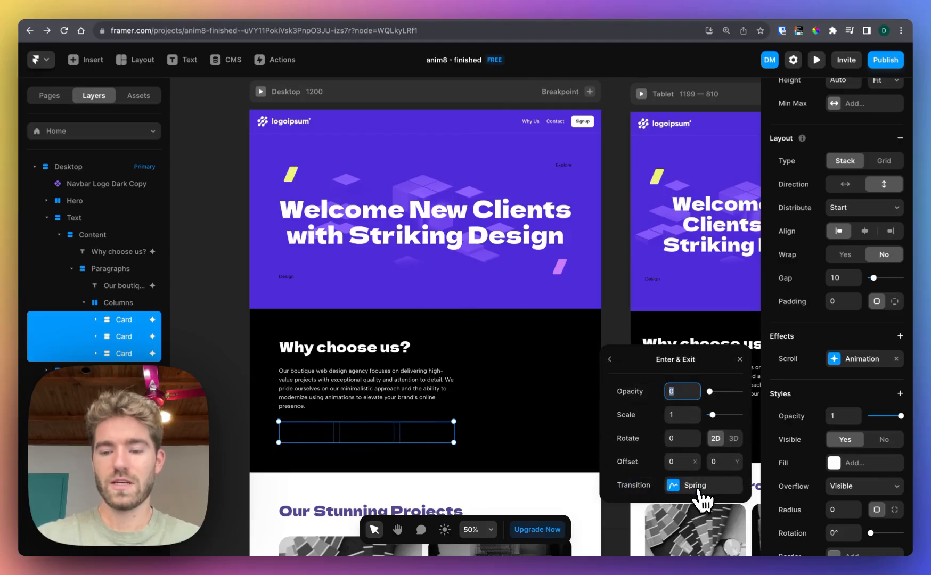
click(699, 548)
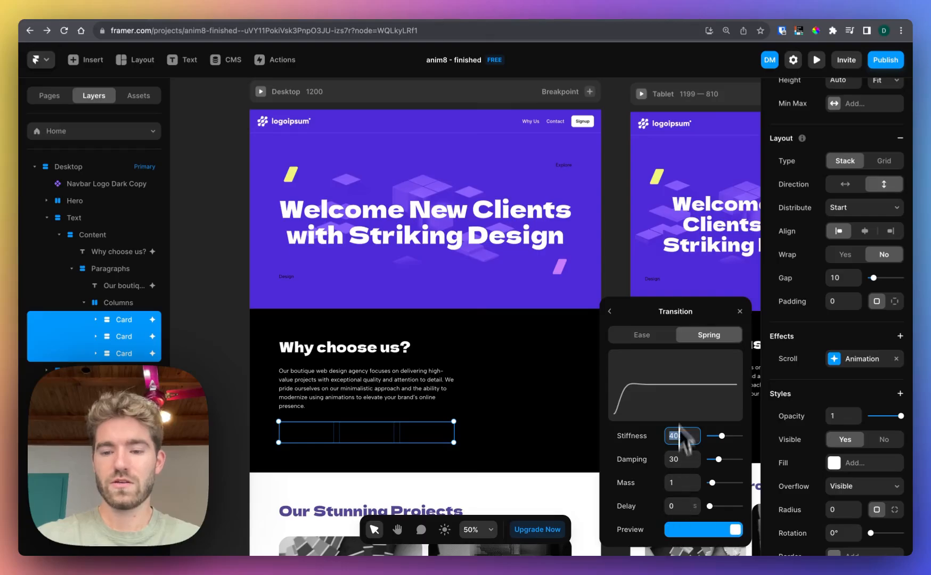
click(649, 344)
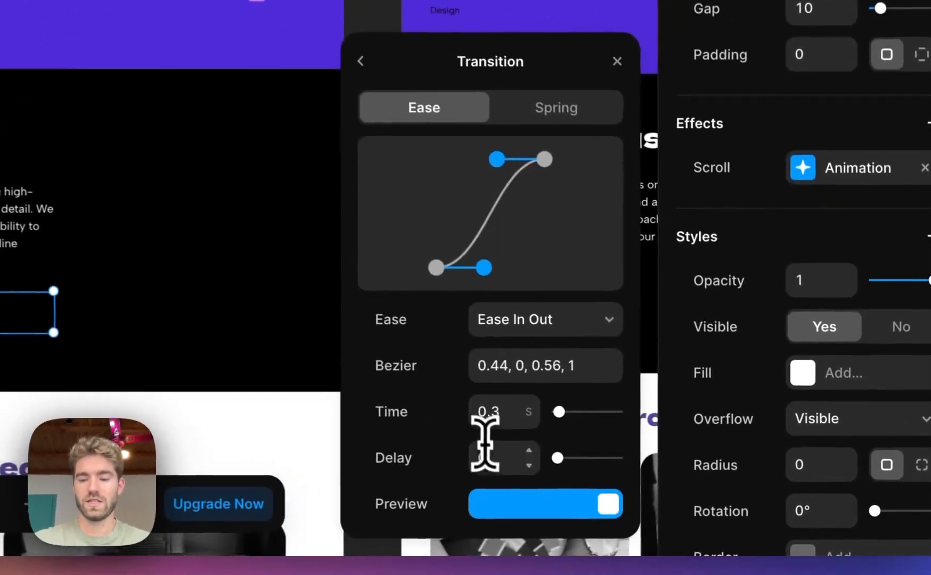
click(677, 511)
click(489, 456)
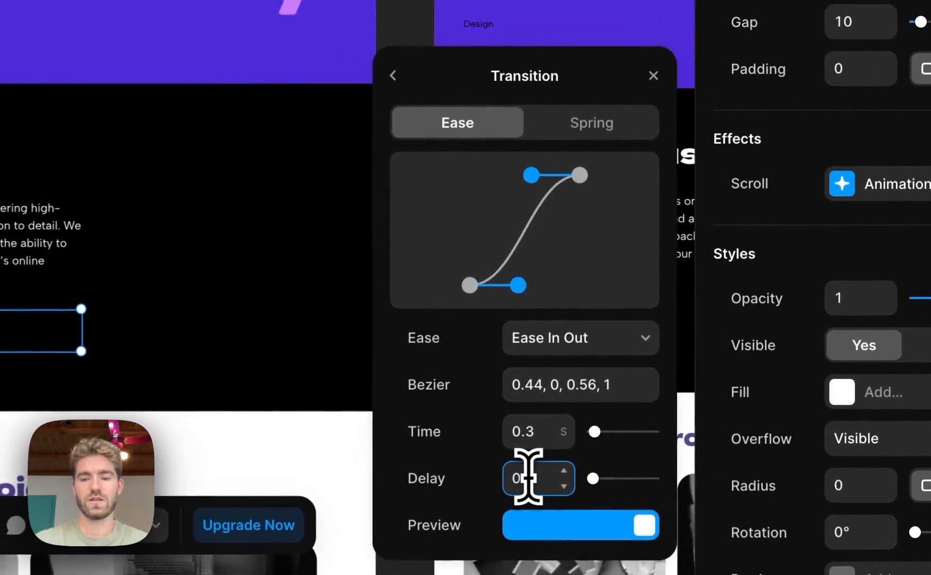
text(.4)
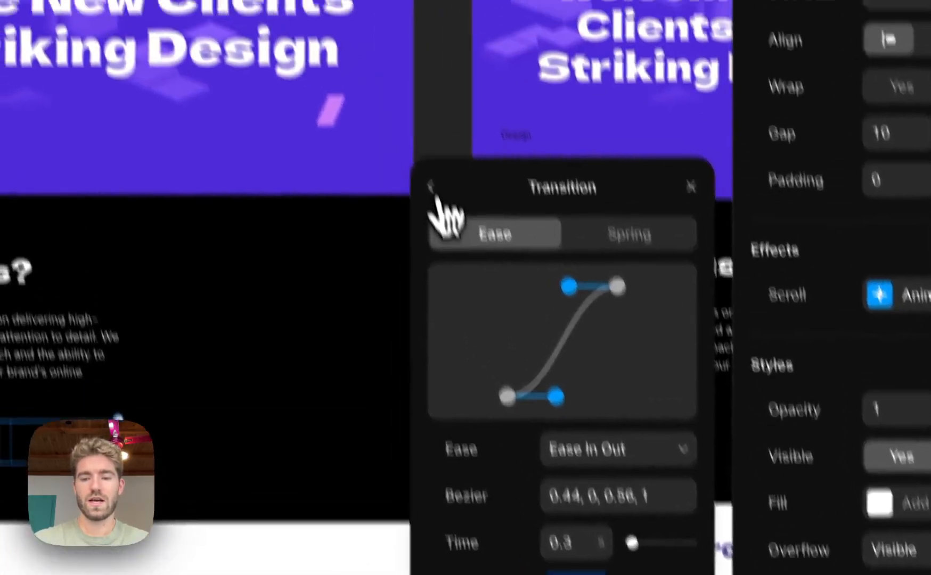
Preview the desktop page and check how the "Why choose us?" heading, paragraph and statistics cards animate on scroll
click(393, 75)
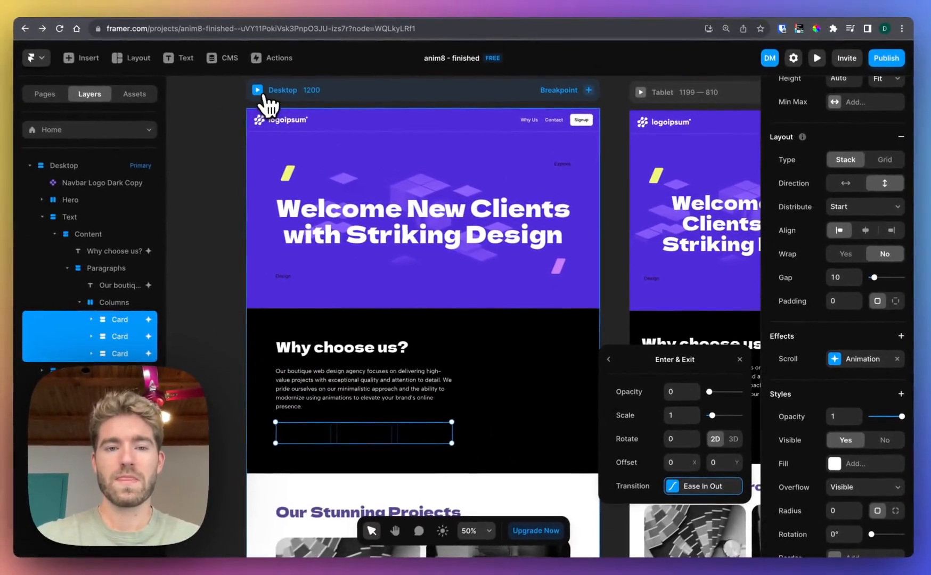
click(264, 98)
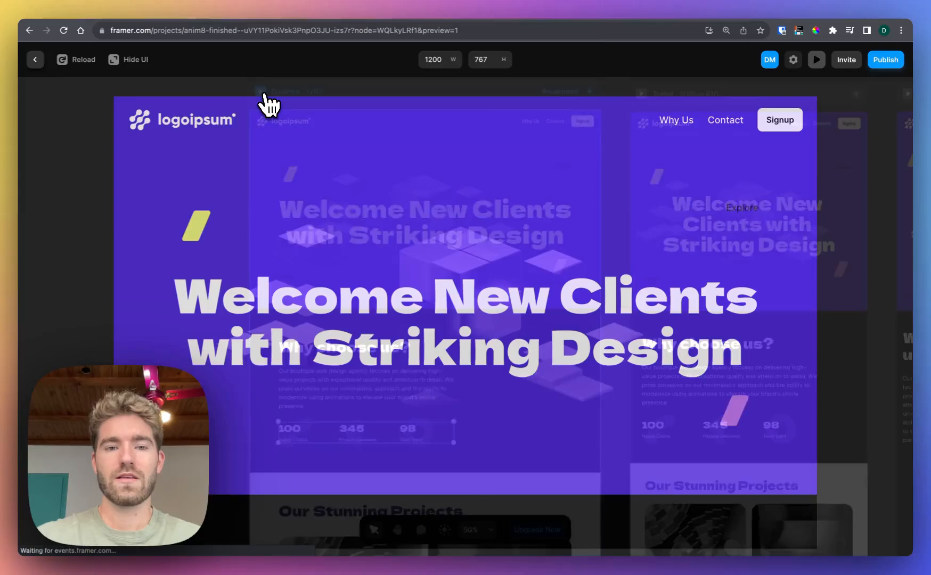
scroll(269, 104, down, 3)
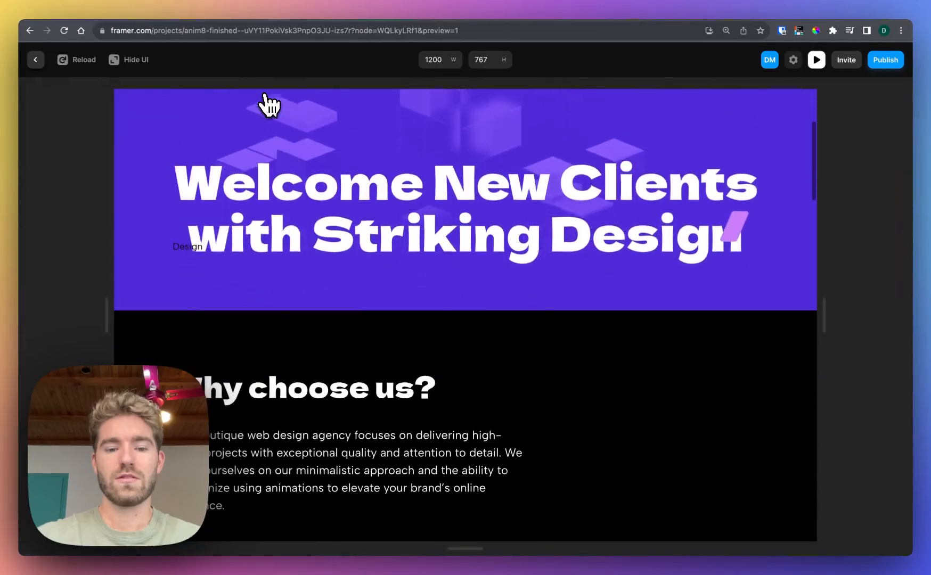
scroll(269, 103, down, 4)
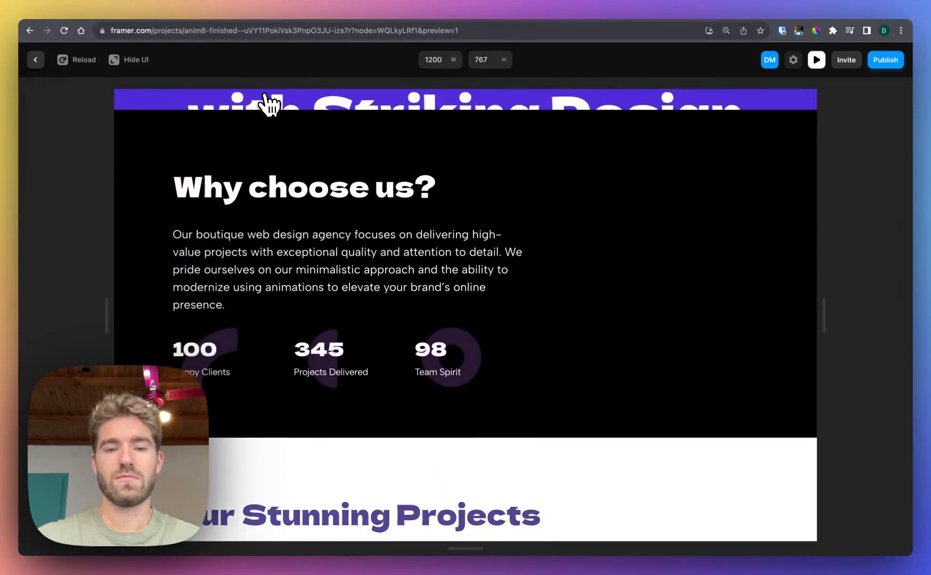
scroll(269, 104, up, 2)
scroll(269, 104, up, 4)
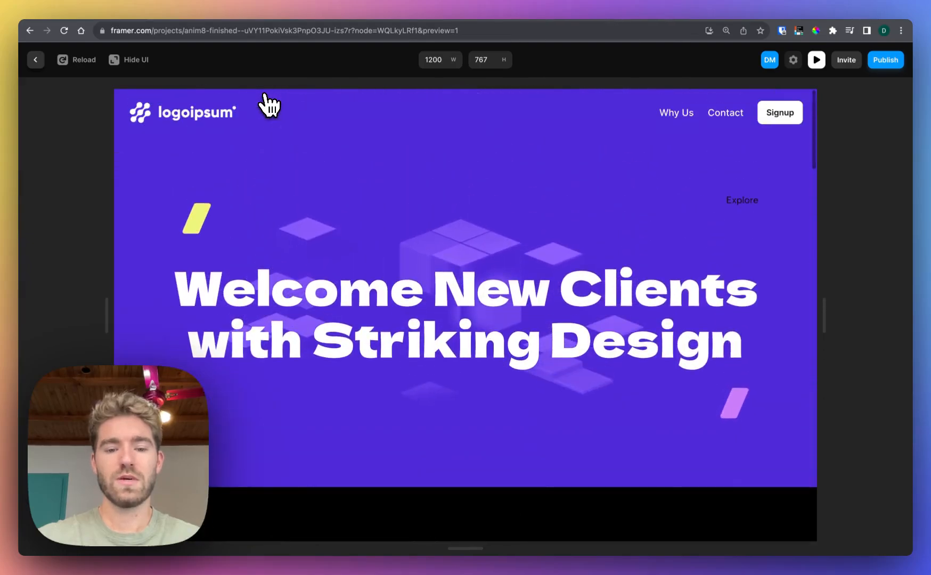
scroll(269, 104, down, 4)
scroll(269, 104, up, 3)
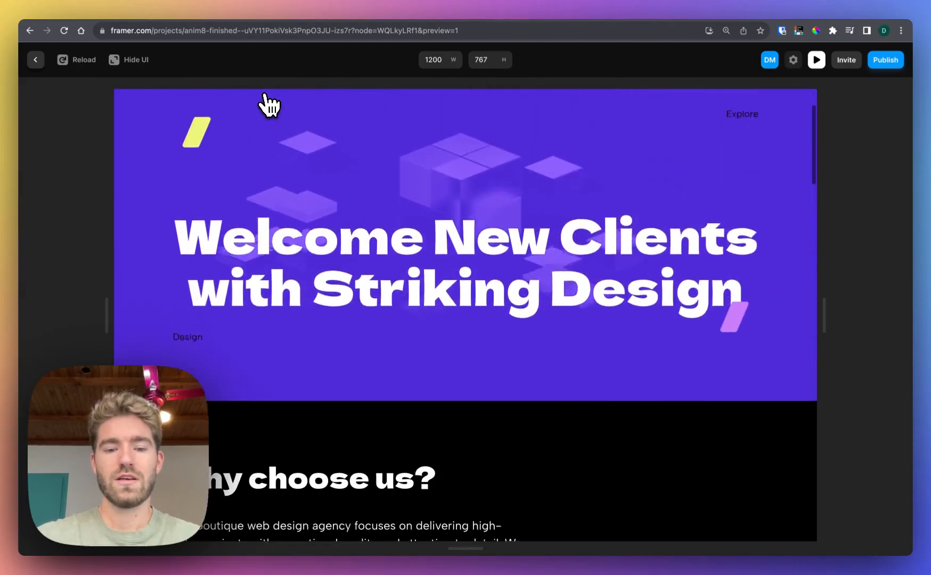
scroll(269, 104, down, 4)
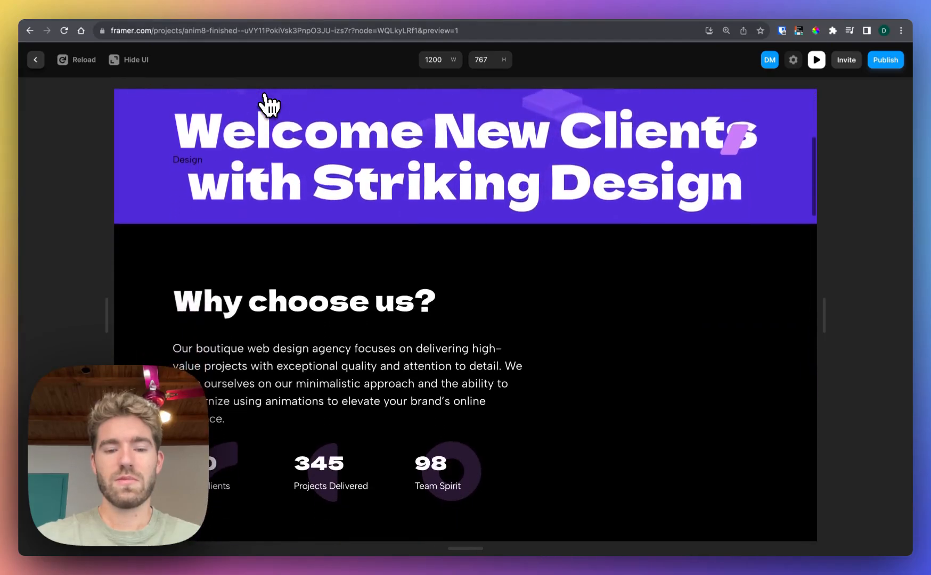
click(38, 61)
Review the "Our boutique web design agency" paragraph's Scroll Animation and Enter effect settings, and look over the project images and testimonial cards
click(395, 389)
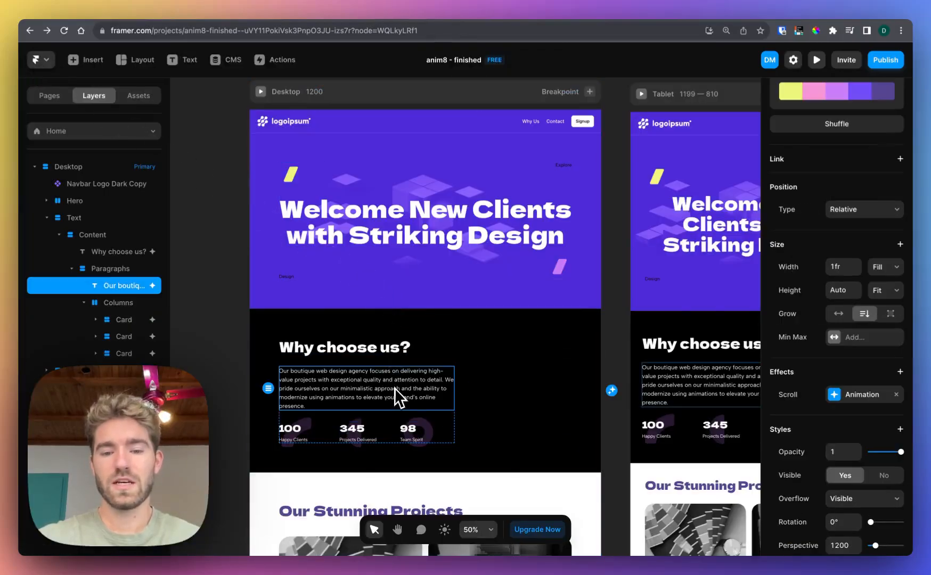
click(864, 396)
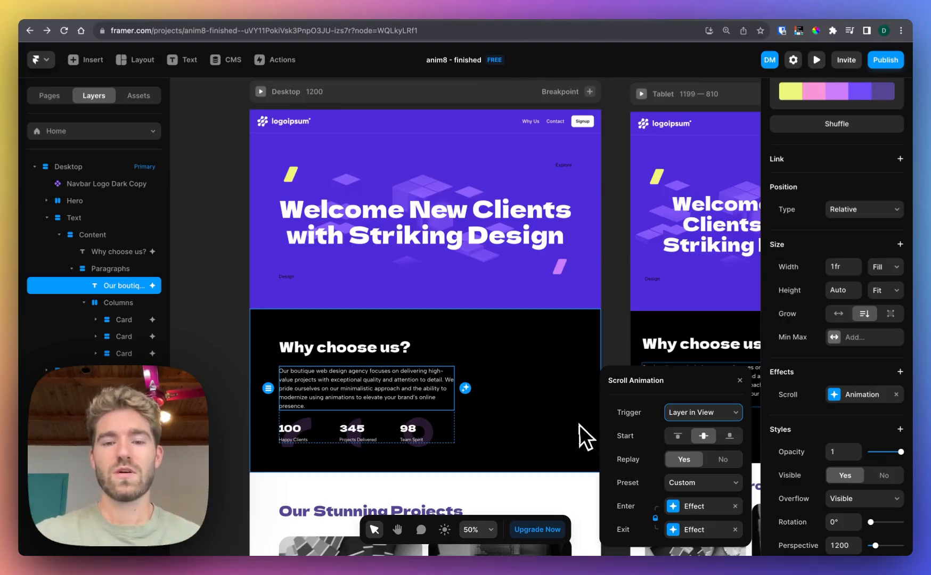
scroll(579, 423, right, 1)
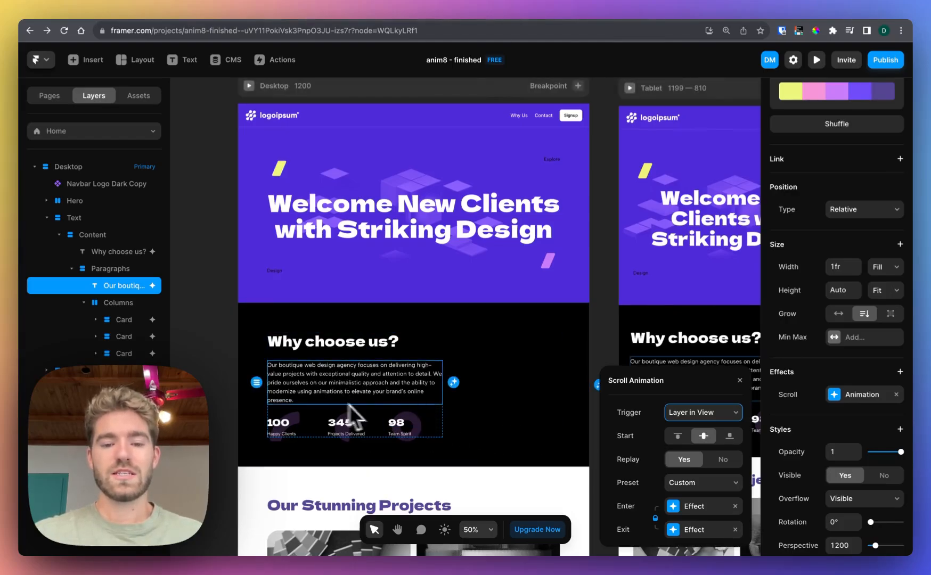
scroll(495, 395, down, 10)
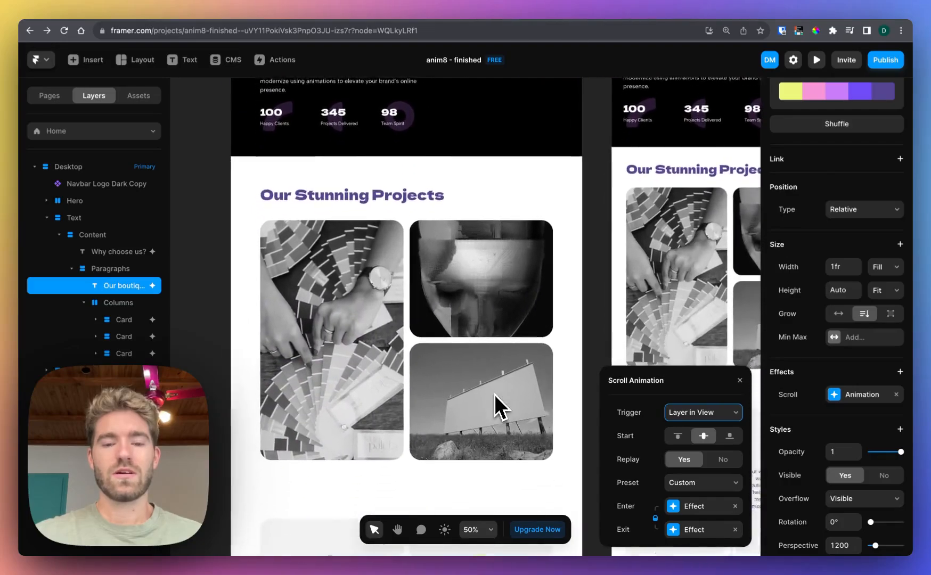
scroll(495, 395, down, 2)
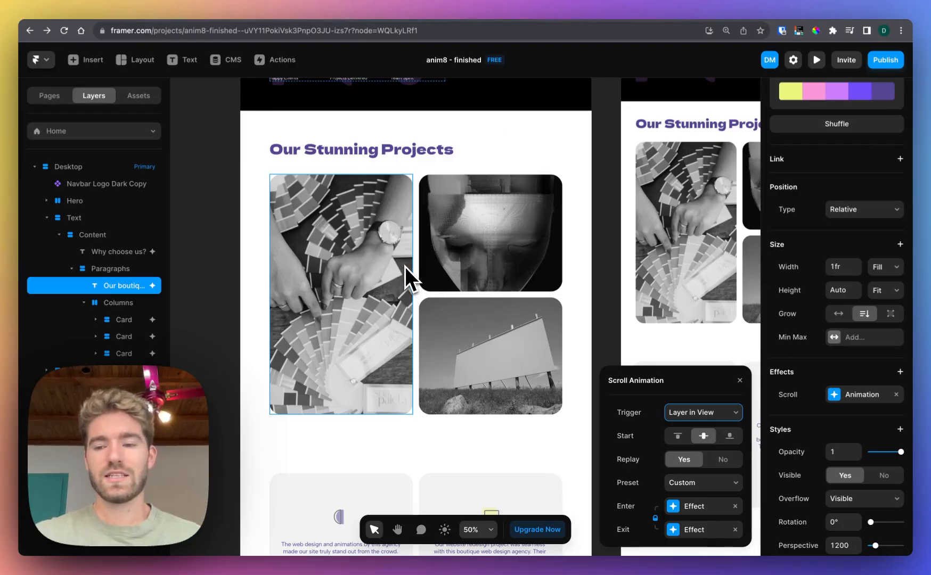
click(674, 507)
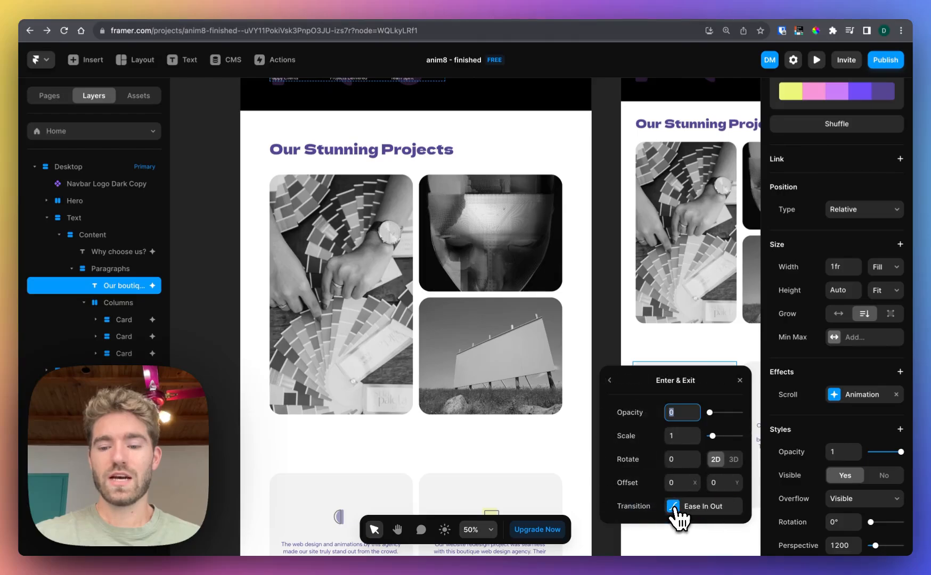
click(609, 380)
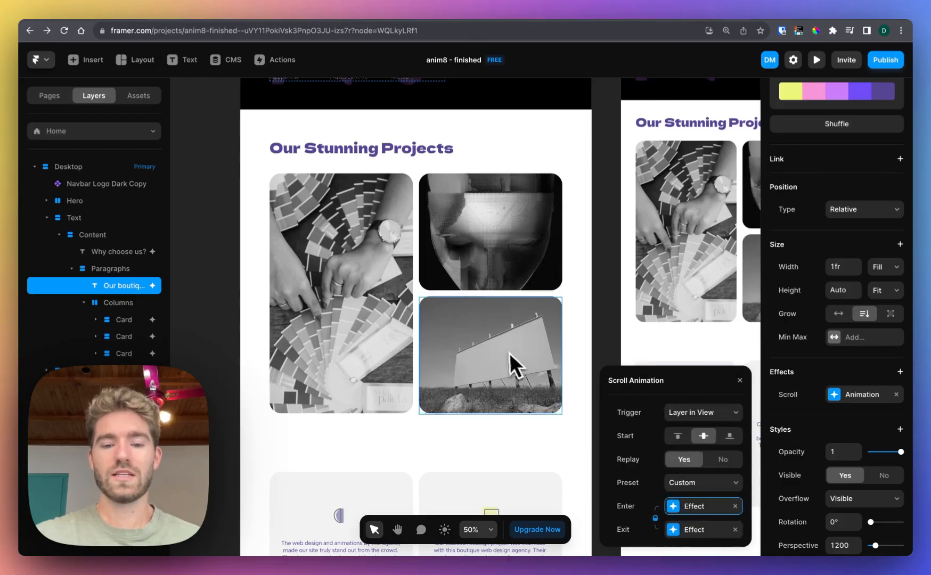
scroll(506, 357, down, 4)
scroll(504, 355, down, 2)
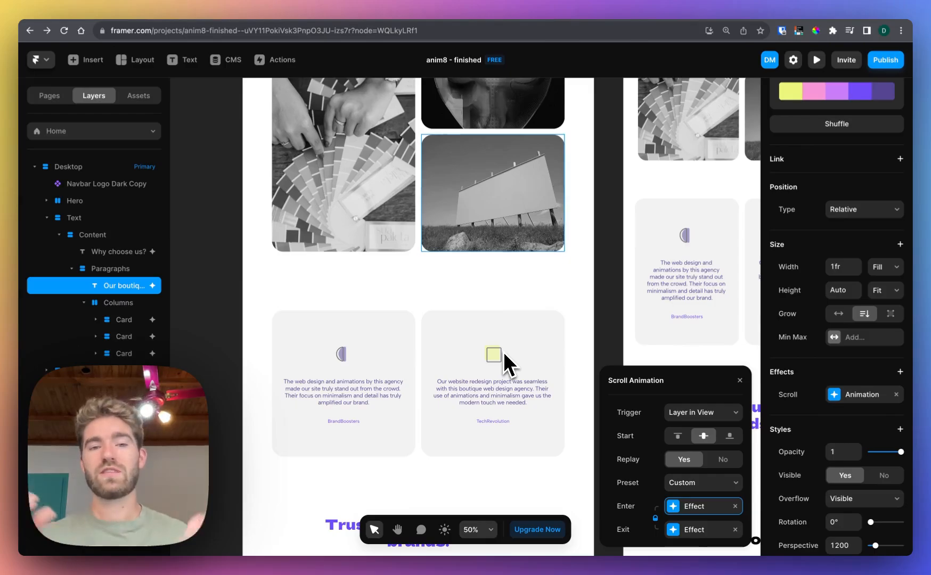